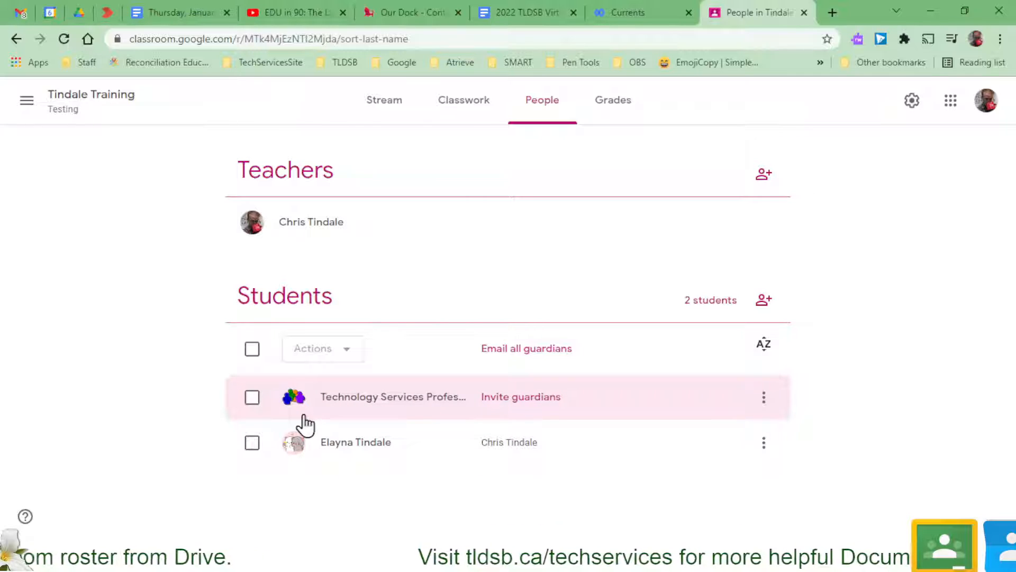
pyautogui.click(453, 109)
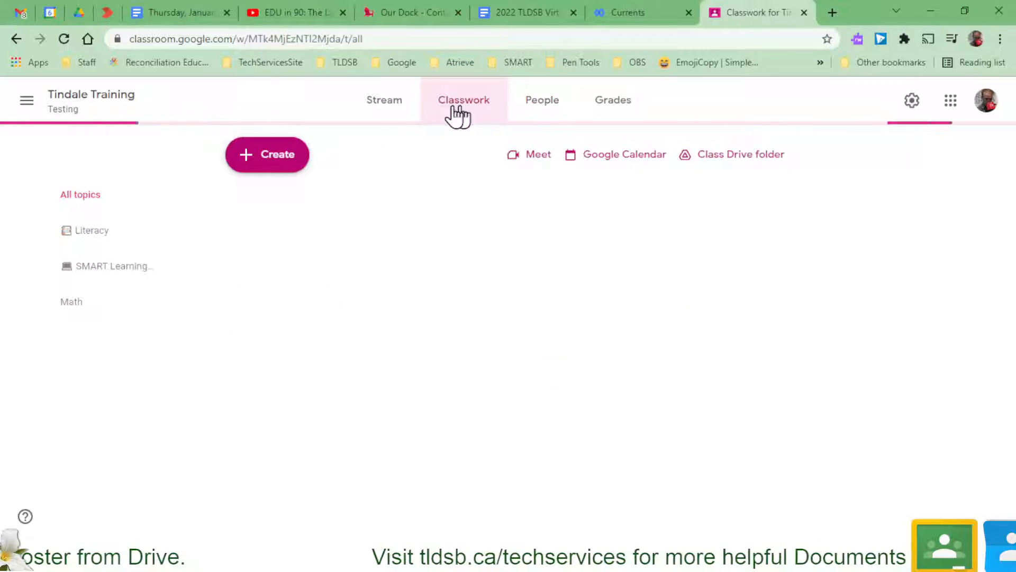
pyautogui.click(263, 158)
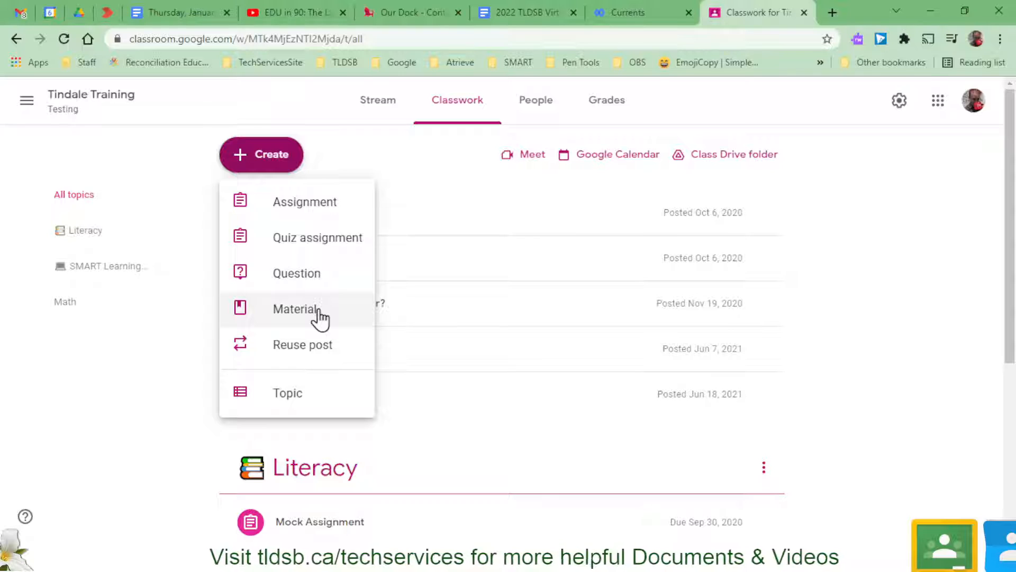
pyautogui.click(281, 311)
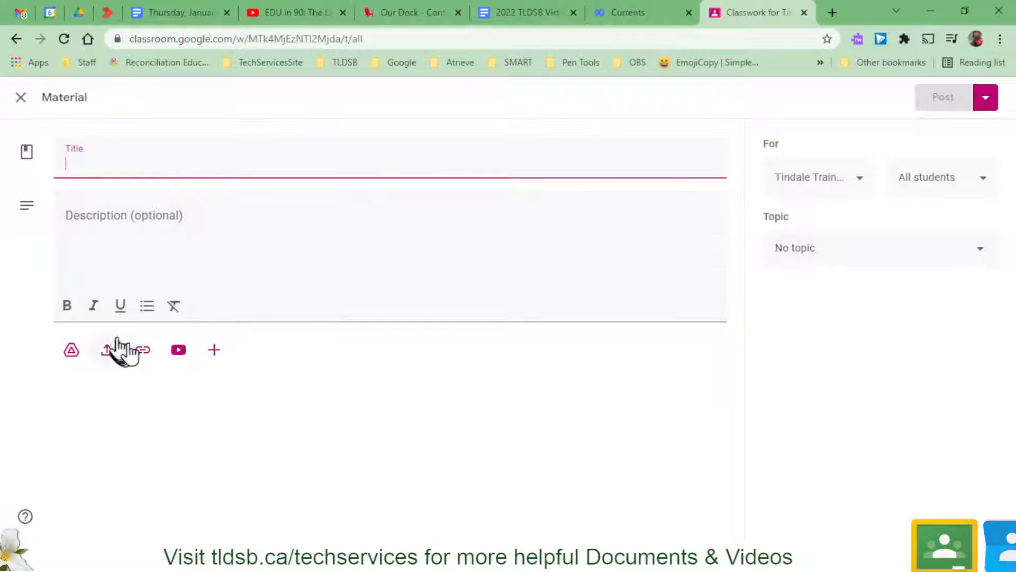
pyautogui.click(21, 97)
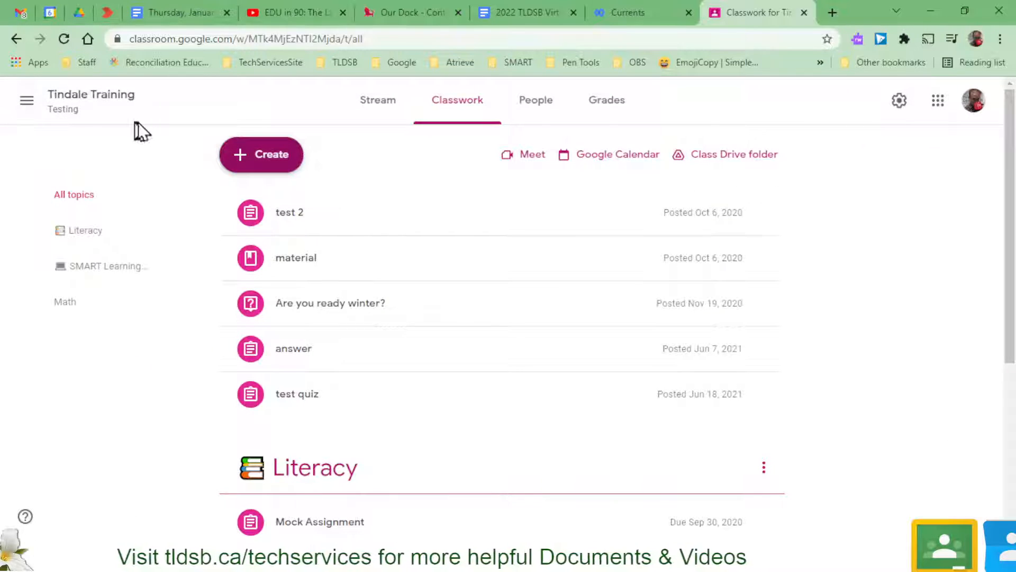
# - Select all students in the class's people list, start an email to them, and place the cursor among the Bcc recipients
pyautogui.click(536, 103)
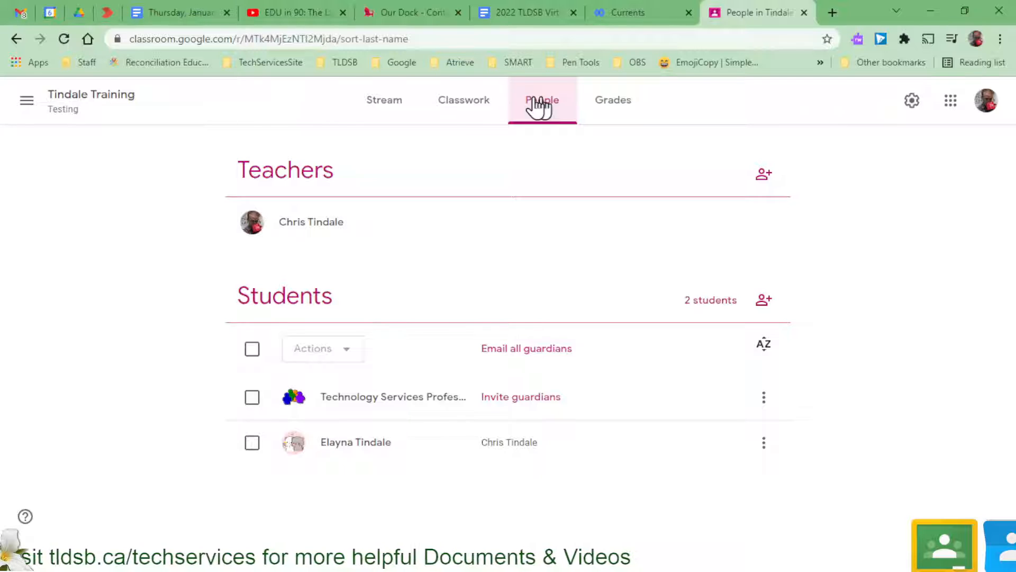
pyautogui.click(252, 349)
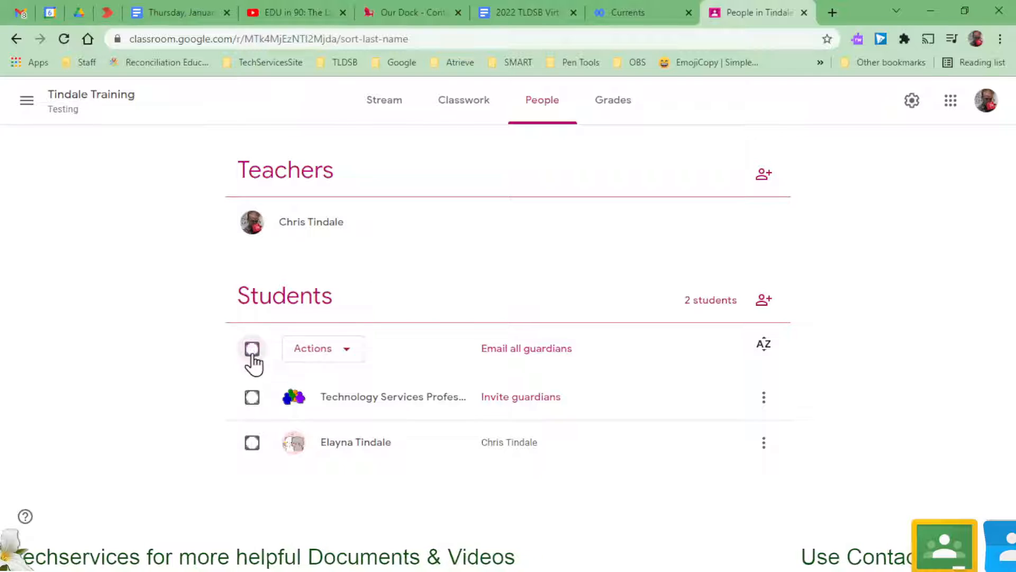
pyautogui.click(316, 351)
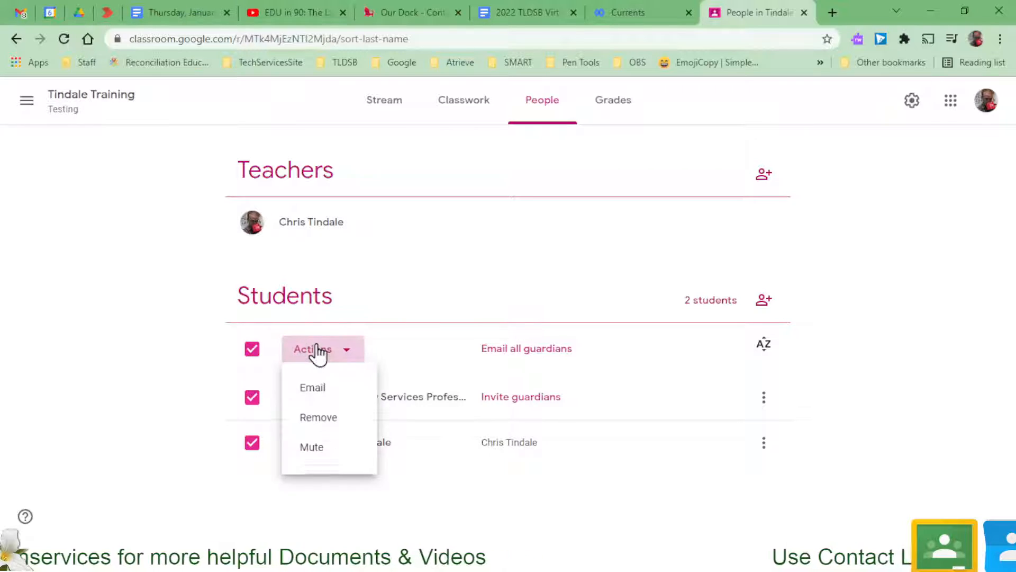
pyautogui.click(337, 387)
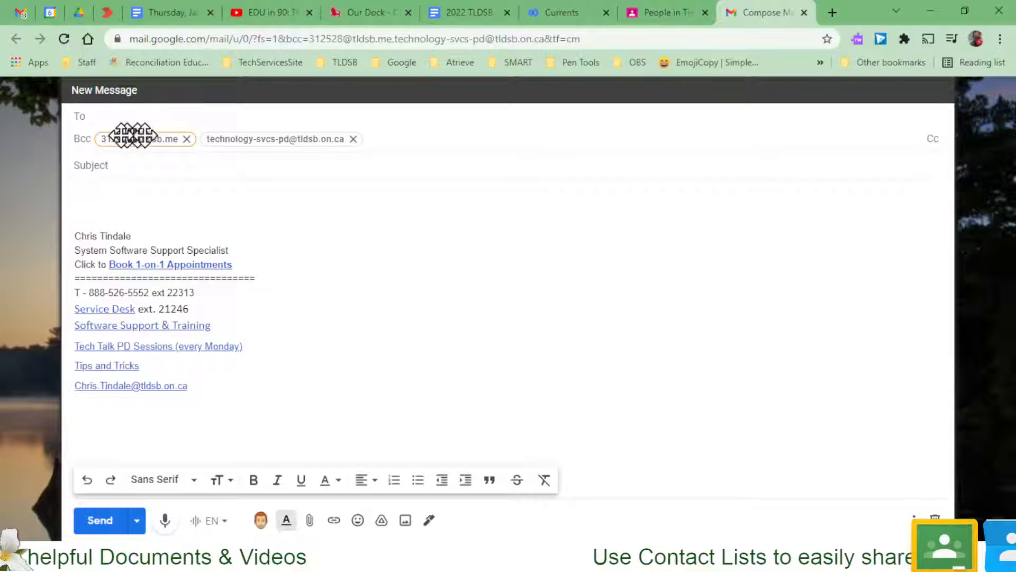
pyautogui.click(404, 139)
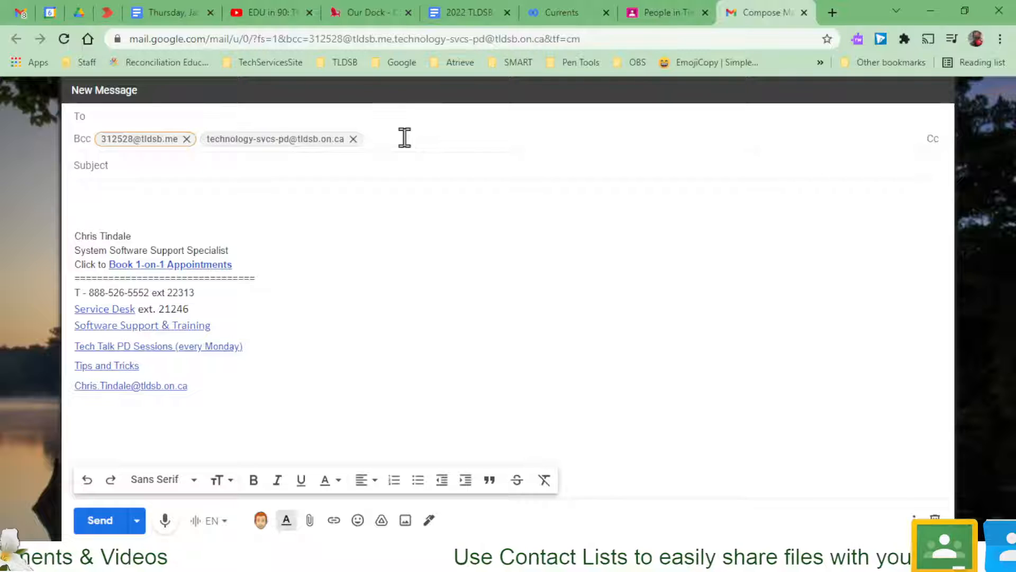
# - Write three lines in the message body: "CTRL+A select all", "CTRL+C Copy" and "CTRL+V Paste"
pyautogui.click(405, 193)
pyautogui.write('C')
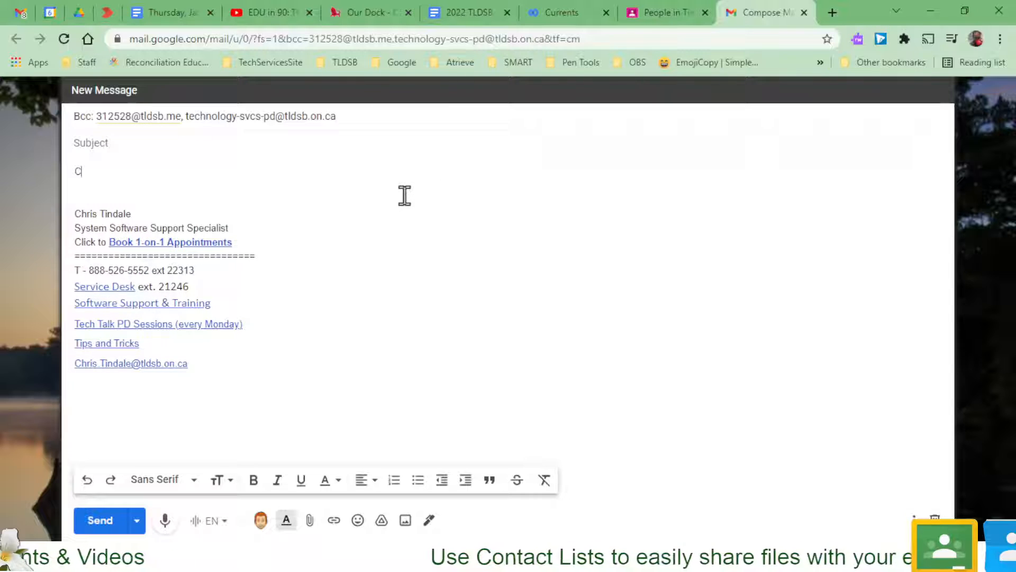
pyautogui.write('TRL+')
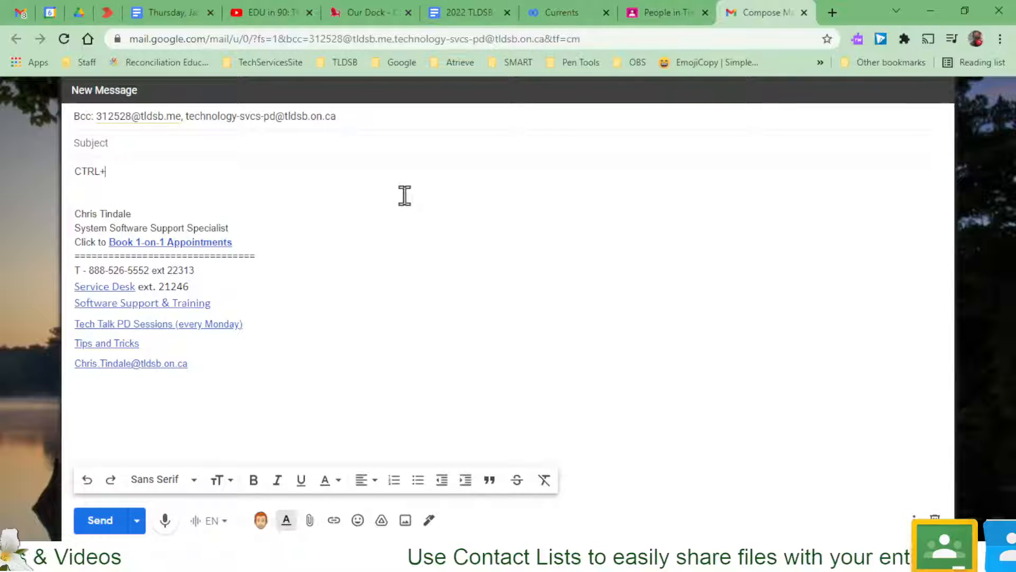
pyautogui.write('A  se')
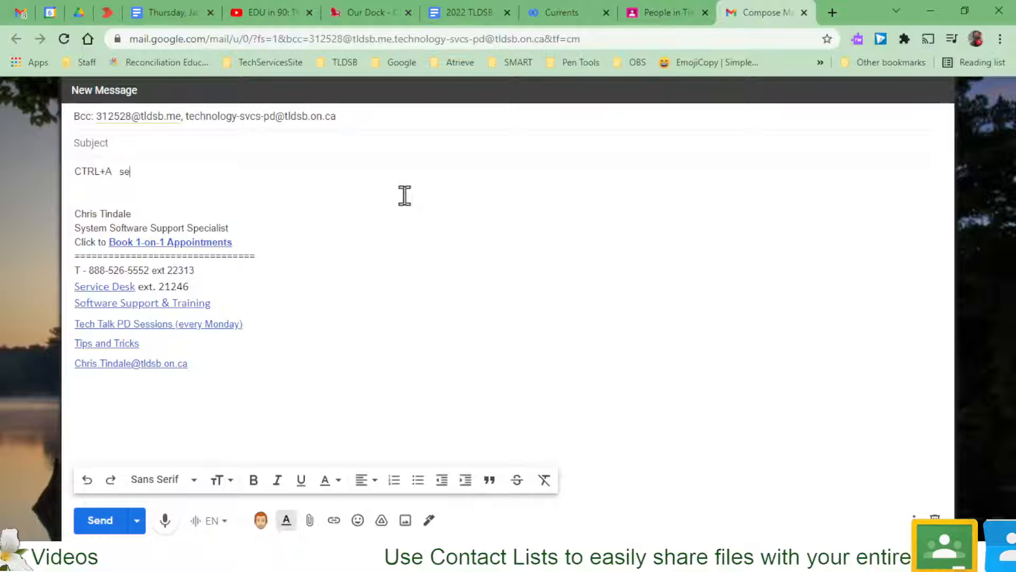
pyautogui.write('lect all')
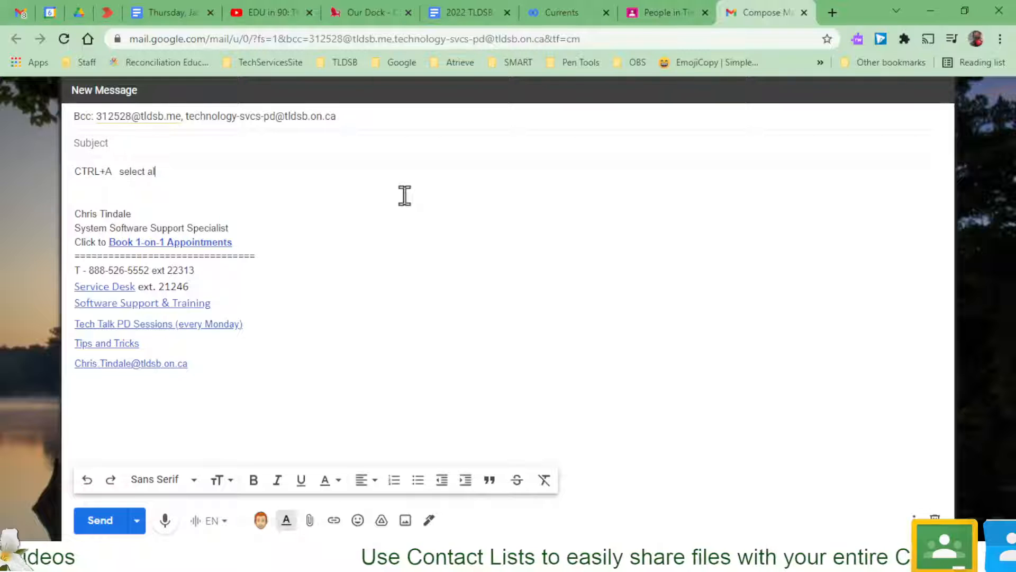
pyautogui.press('Return')
pyautogui.write('CTRL')
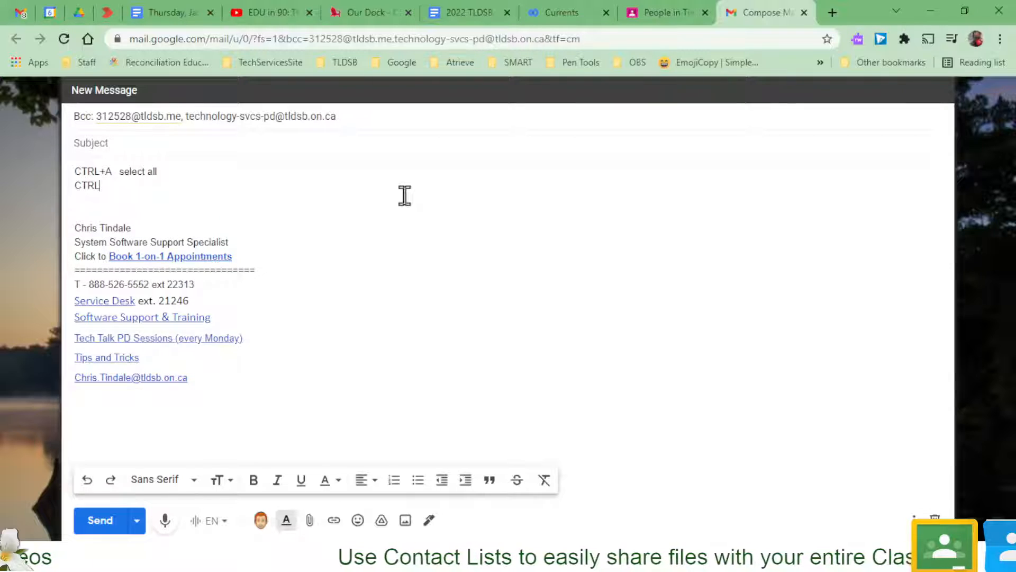
pyautogui.write('+C')
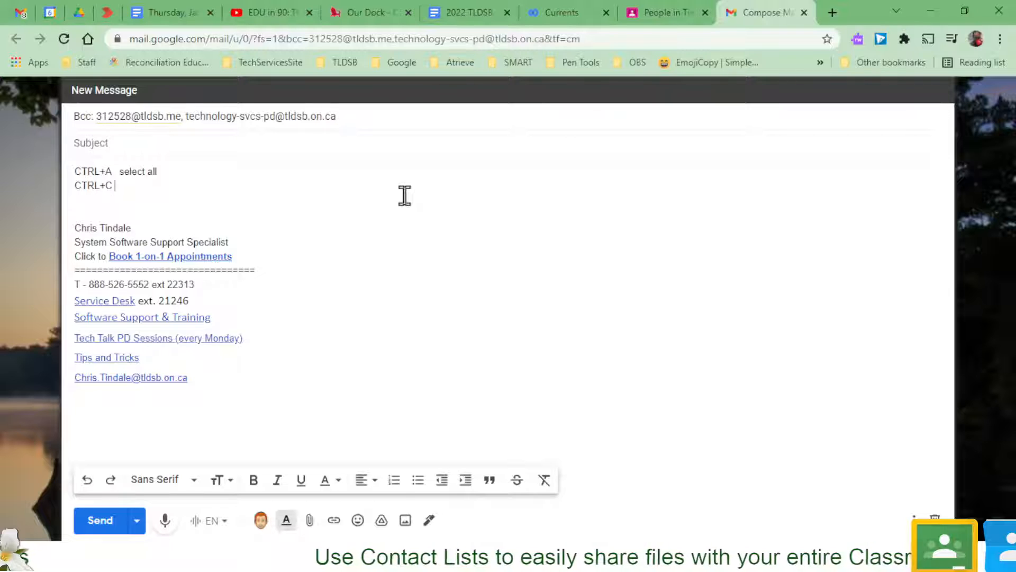
pyautogui.write(' Copy')
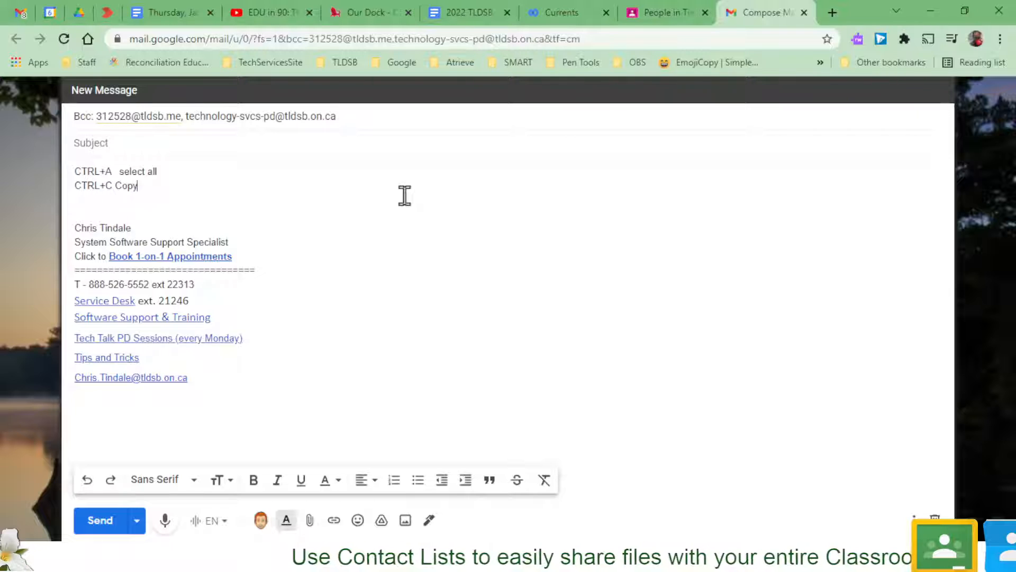
pyautogui.press('Return')
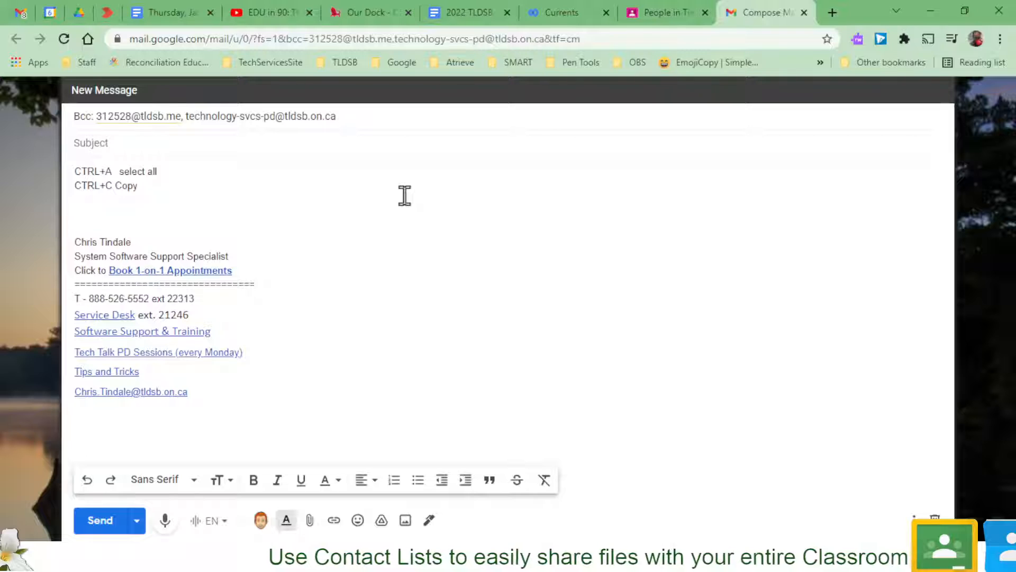
pyautogui.write('CTRL+')
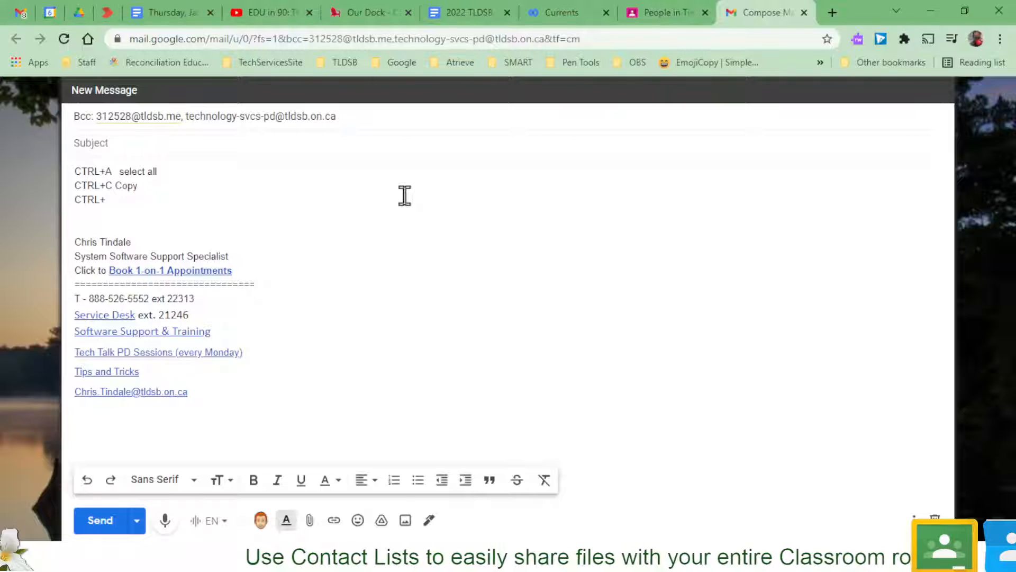
pyautogui.write('V P')
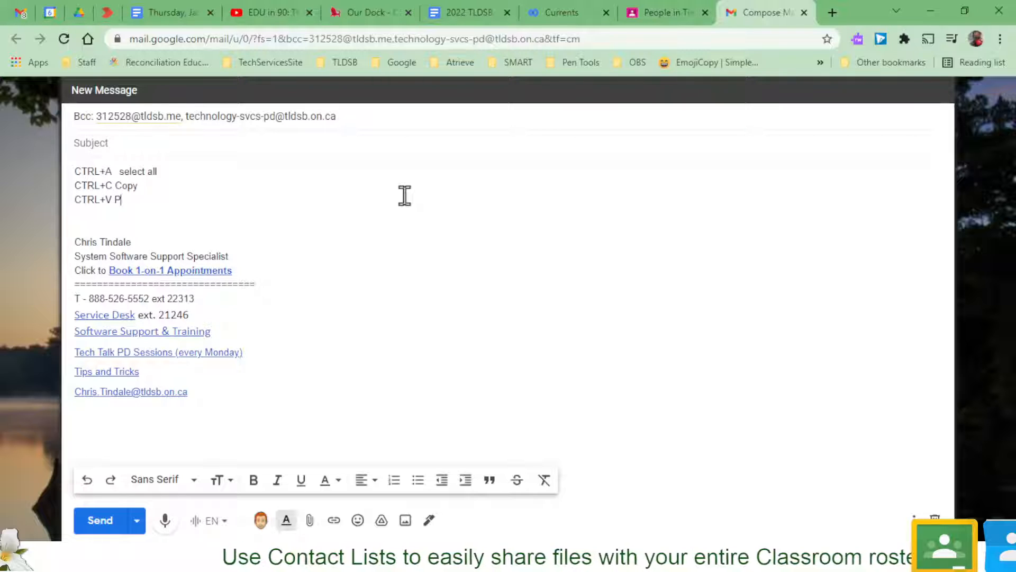
pyautogui.write('ats')
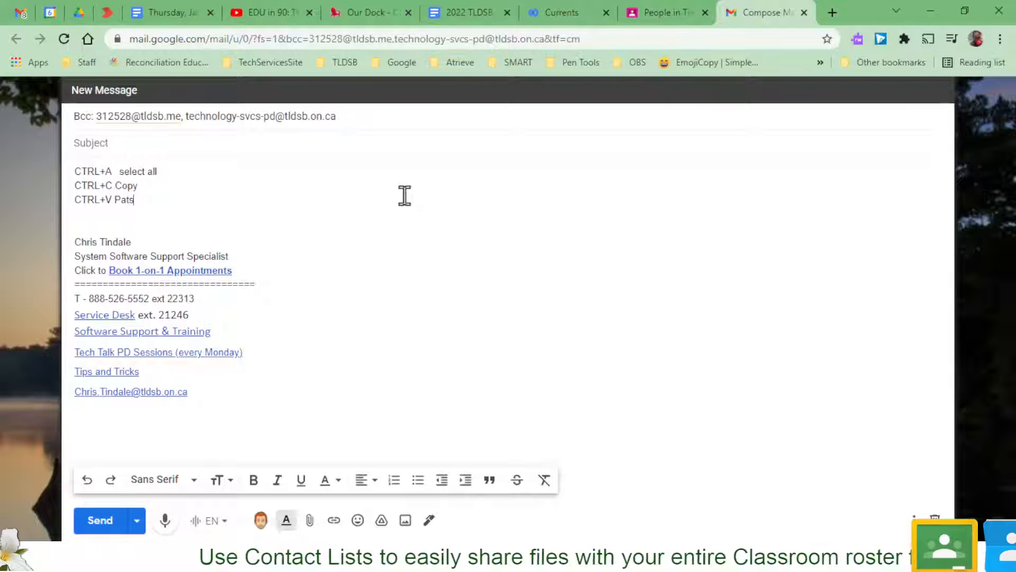
pyautogui.press('BackSpace')
pyautogui.press('BackSpace')
pyautogui.write('ste')
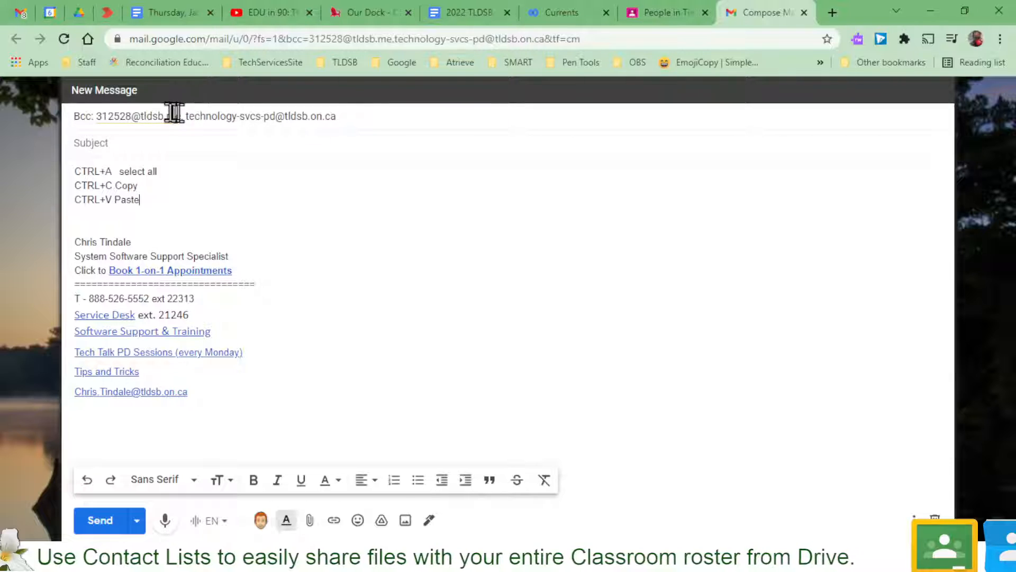
# - Discard the email draft and abandon its changes
pyautogui.moveTo(218, 113)
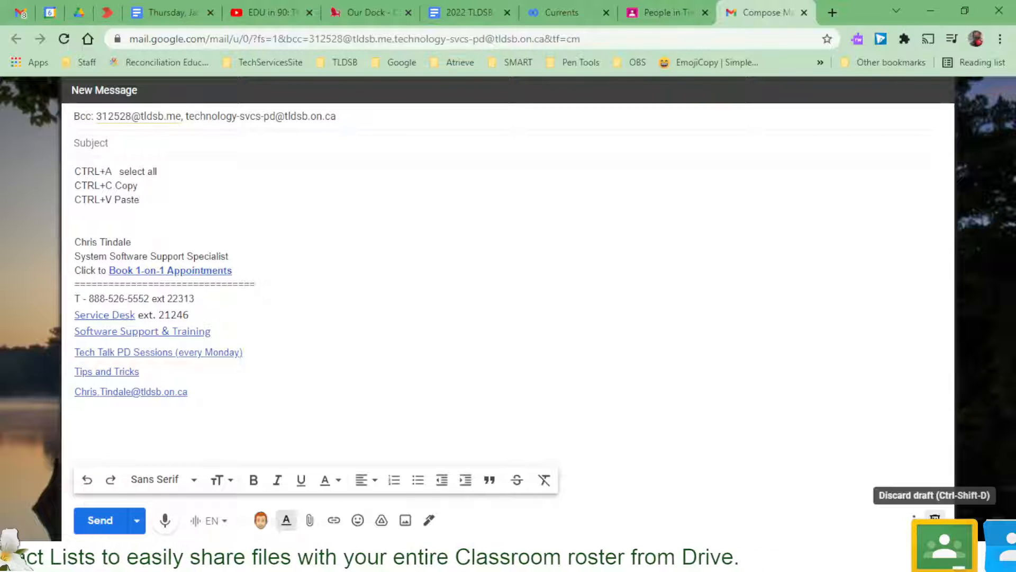
pyautogui.click(935, 518)
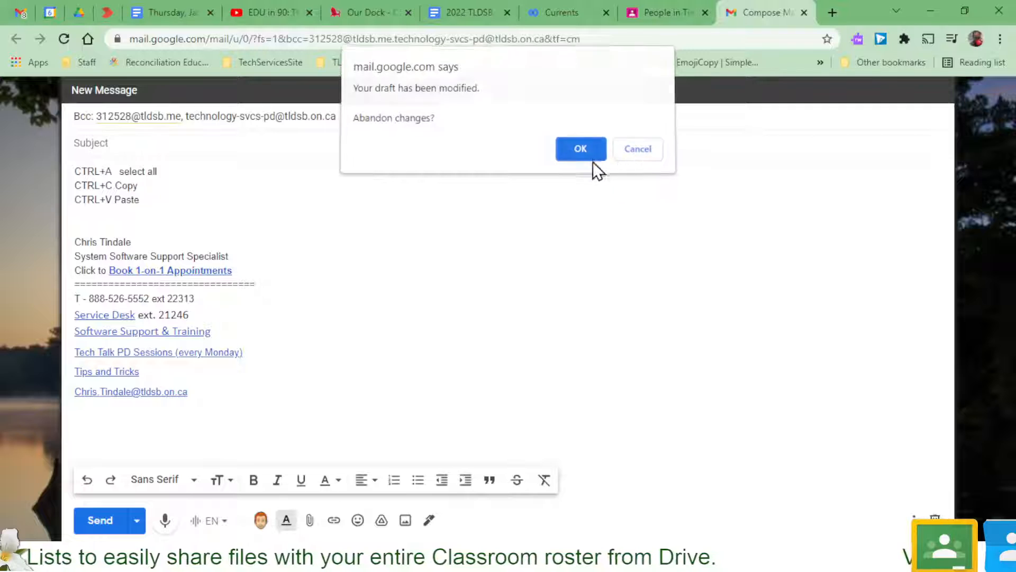
pyautogui.click(588, 157)
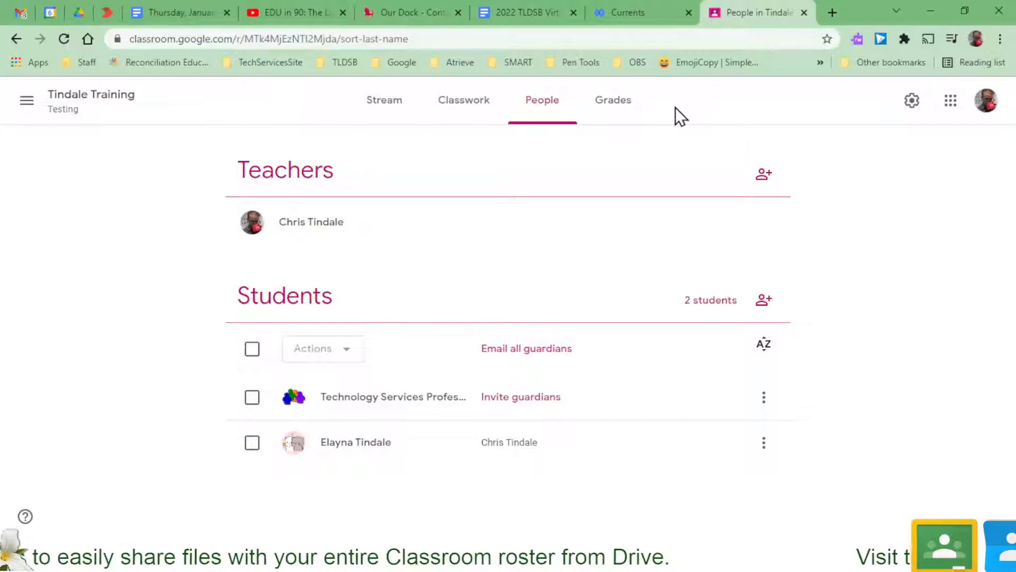
# - Switch to Google Contacts and start creating multiple contacts at once
pyautogui.click(951, 102)
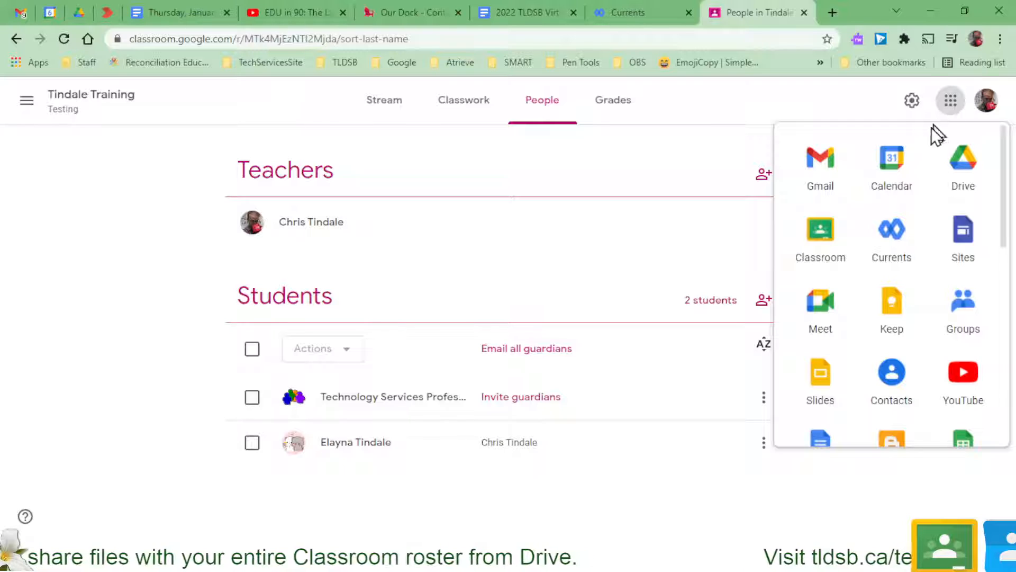
pyautogui.click(894, 368)
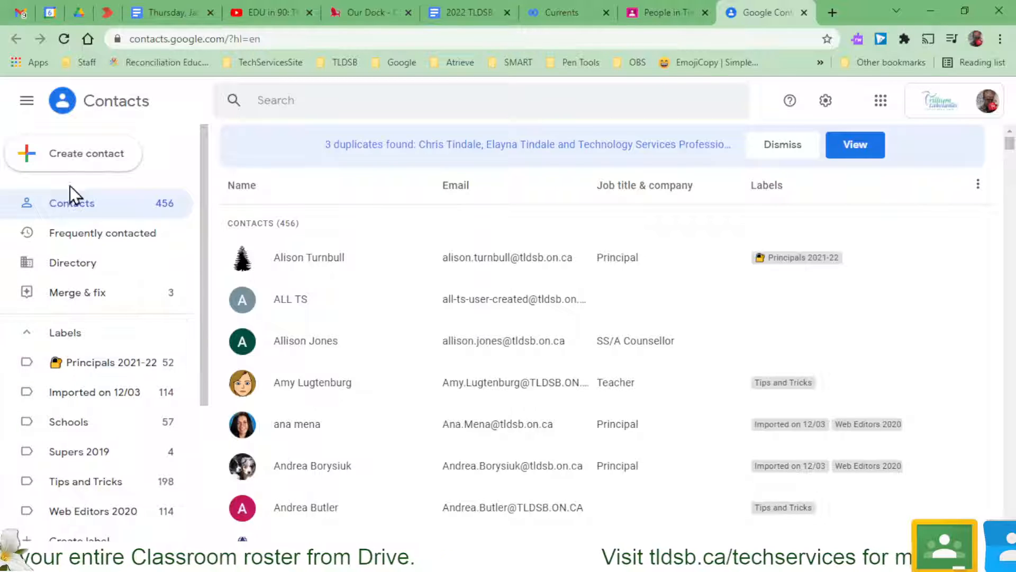
pyautogui.click(76, 164)
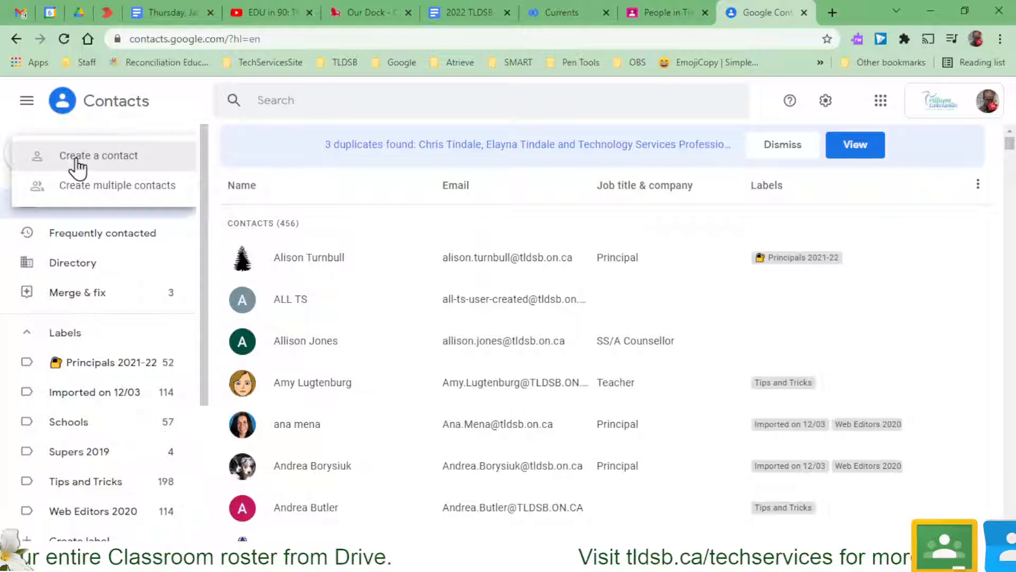
pyautogui.click(123, 186)
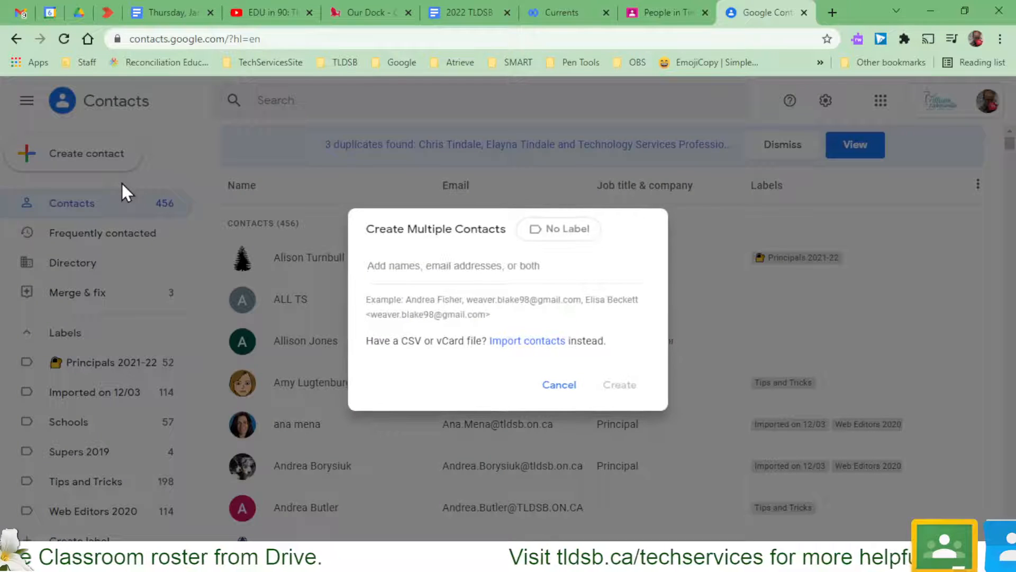
# - Assign a new label named "Classroom 2022" to the batch of contacts and place the cursor in the names and email addresses entry
pyautogui.click(554, 231)
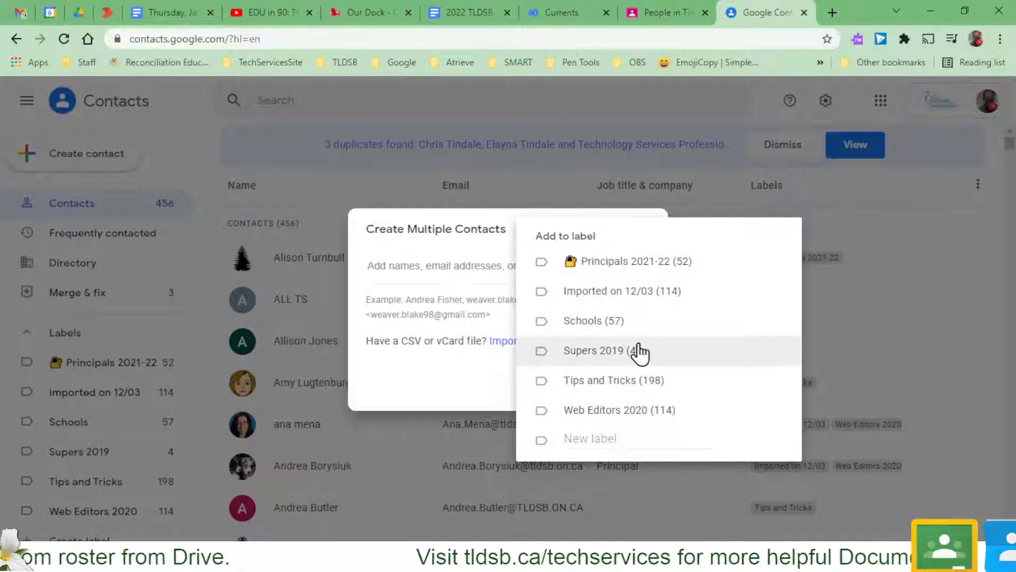
pyautogui.click(583, 439)
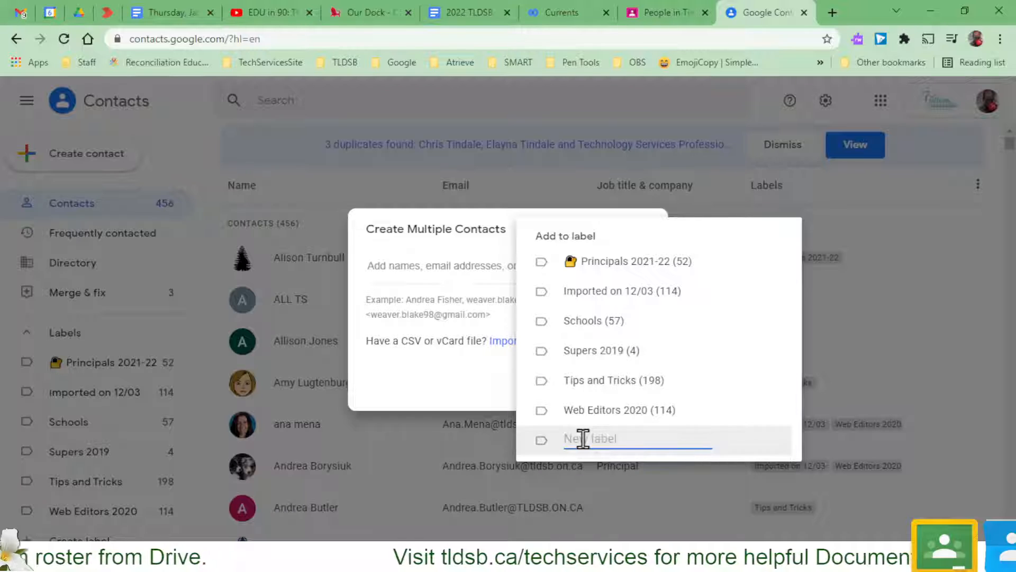
pyautogui.write('Cl')
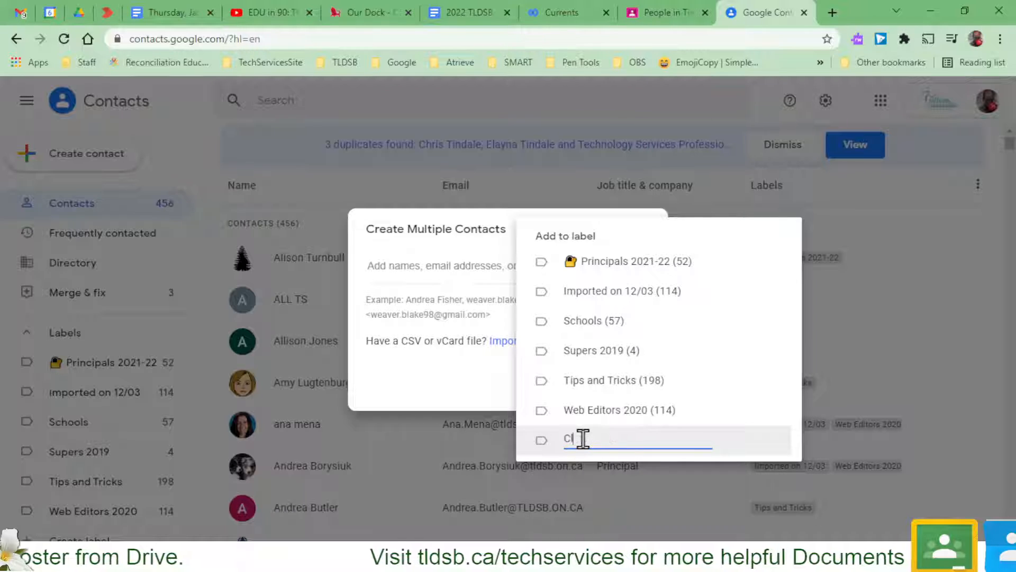
pyautogui.write('ass')
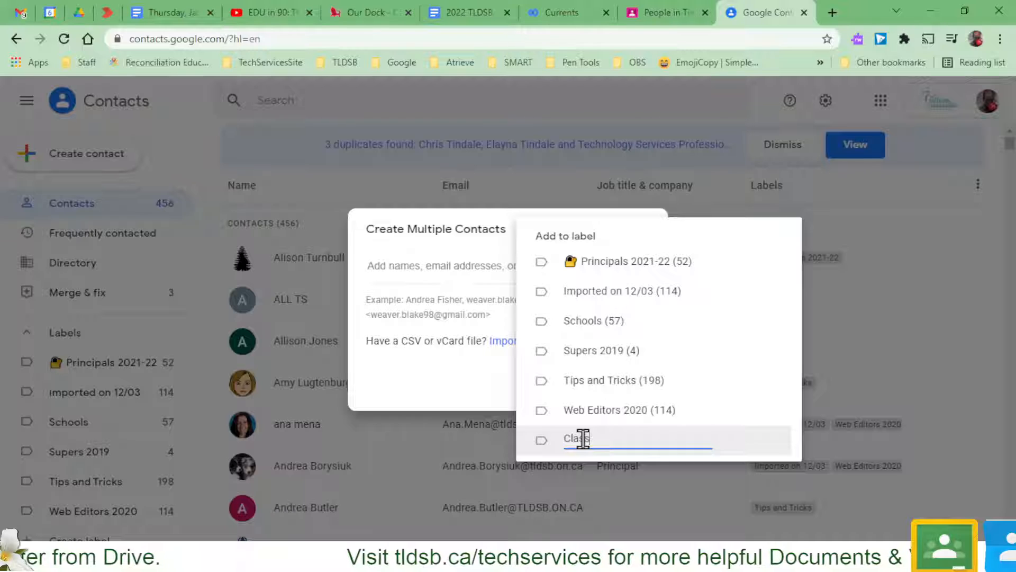
pyautogui.write('room 20')
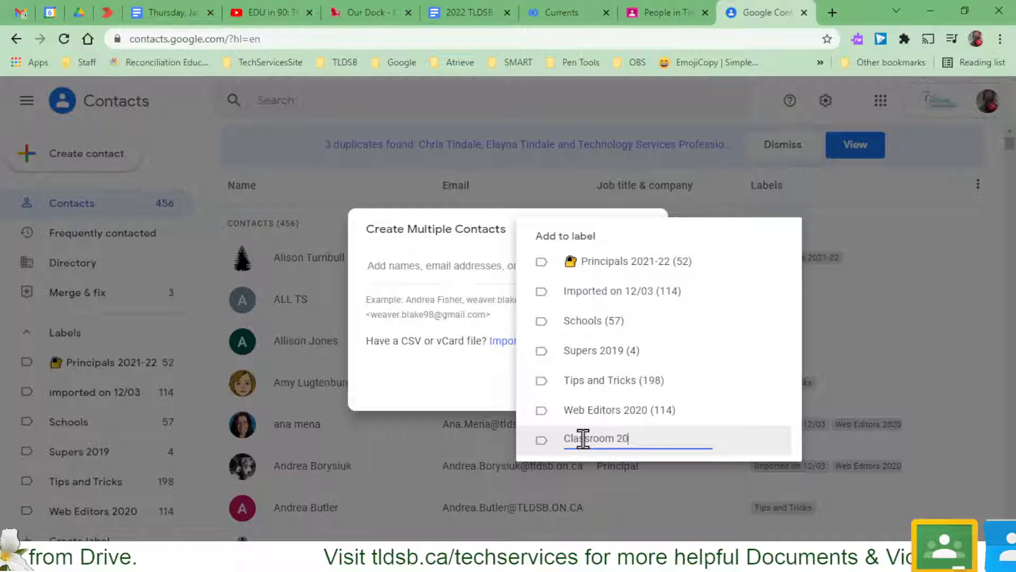
pyautogui.write('22')
pyautogui.press('Return')
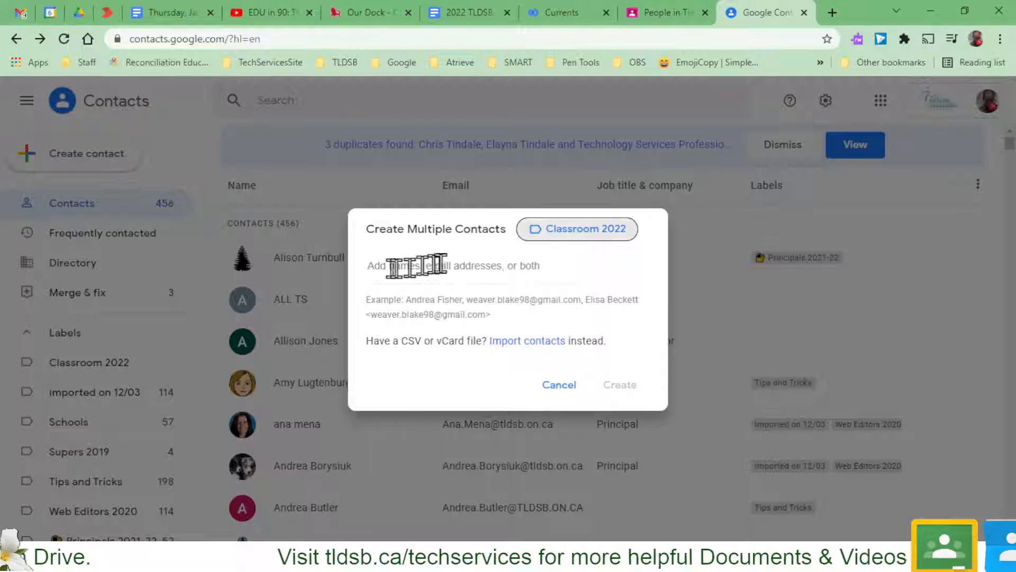
pyautogui.click(476, 267)
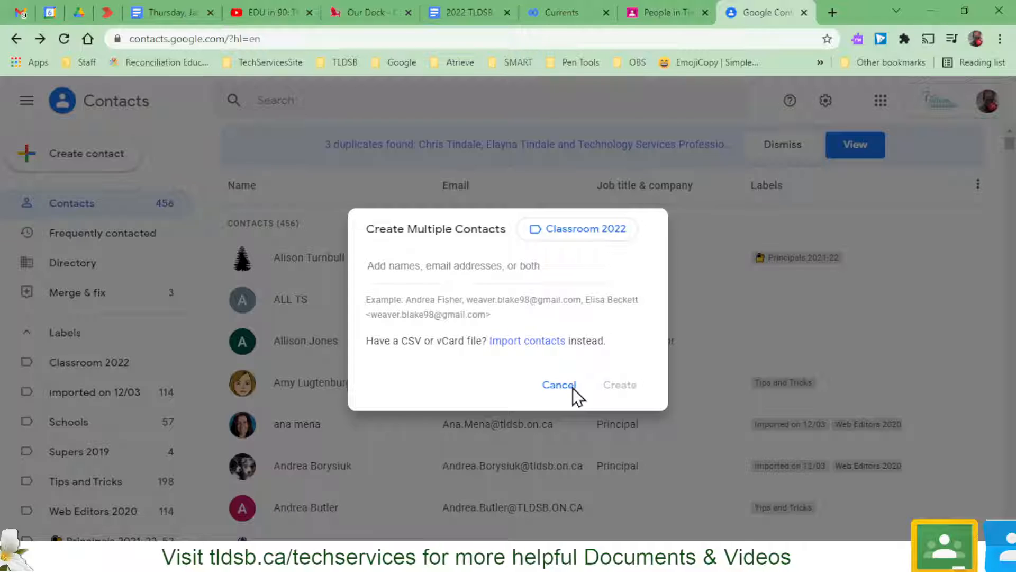
# - Paste the copied roster email addresses, create the contacts, and open the "Classroom 2022" label to check its members
pyautogui.hotkey('ctrl', 'v')
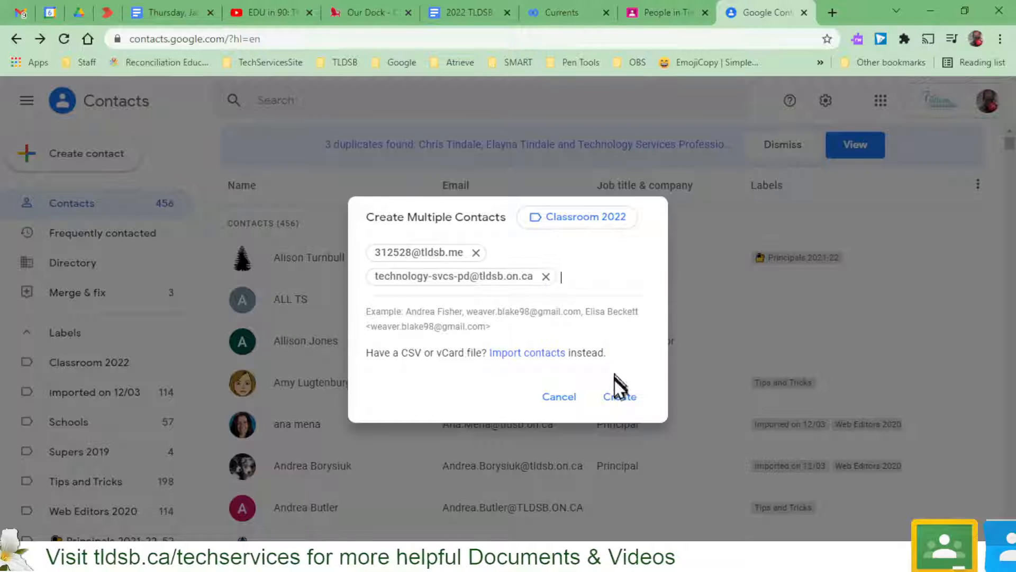
pyautogui.click(617, 401)
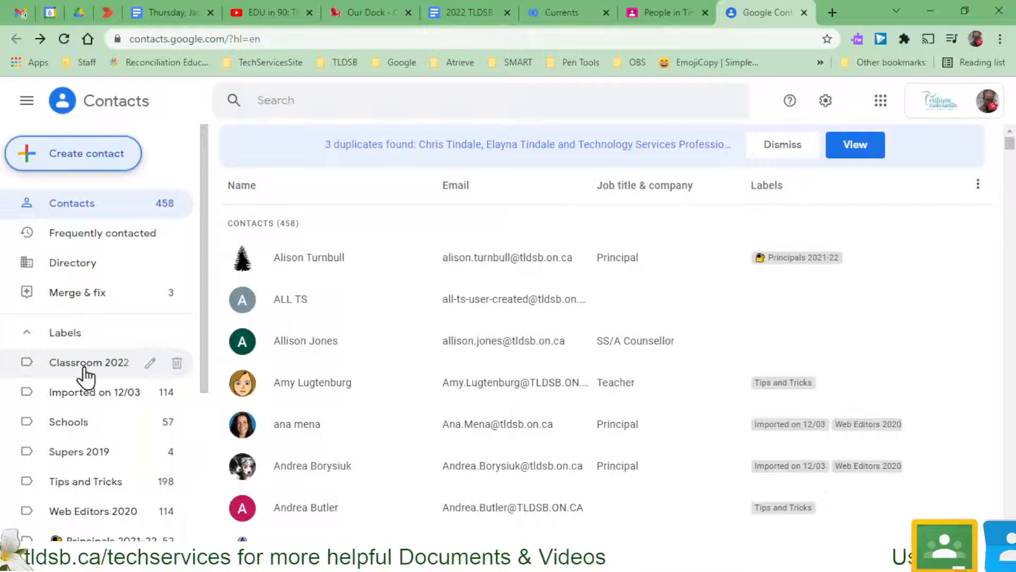
pyautogui.click(84, 367)
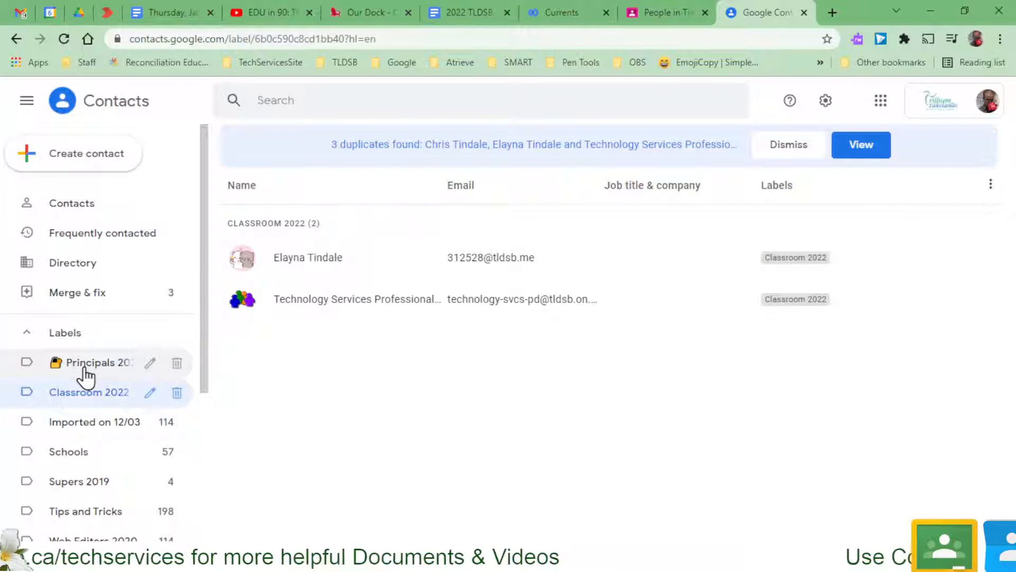
# - Switch to Google Drive and open the WeVideo folder in My Drive
pyautogui.click(880, 102)
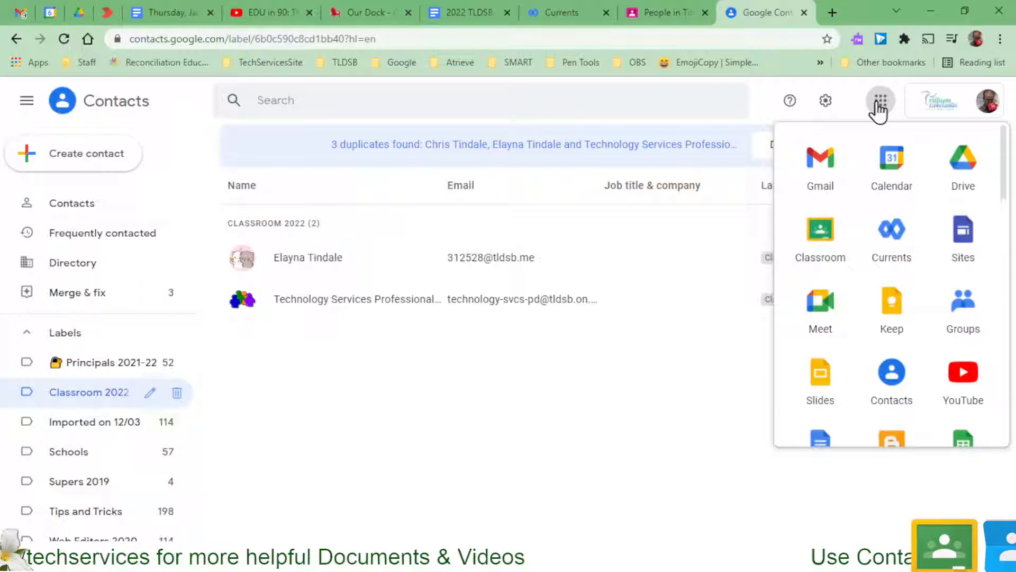
pyautogui.click(963, 166)
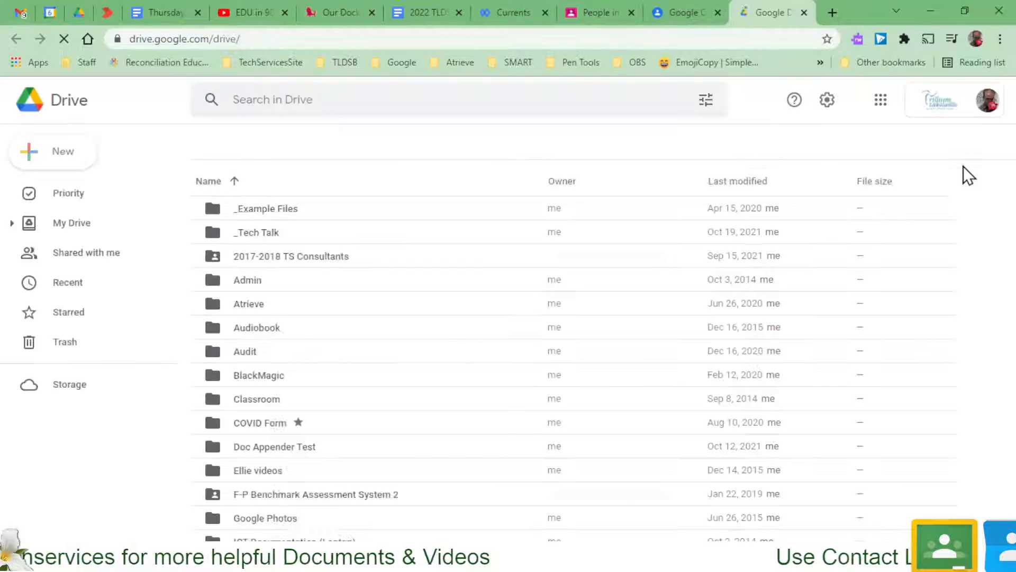
pyautogui.scroll(-2, 418, 332)
pyautogui.scroll(-5, 418, 331)
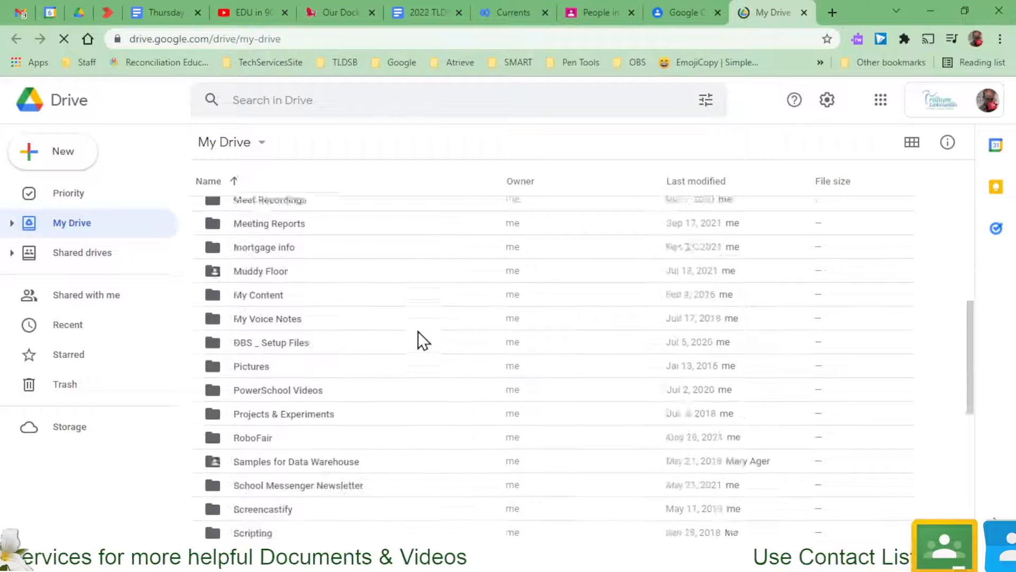
pyautogui.scroll(7, 417, 331)
pyautogui.scroll(-3, 418, 331)
pyautogui.scroll(-9, 418, 332)
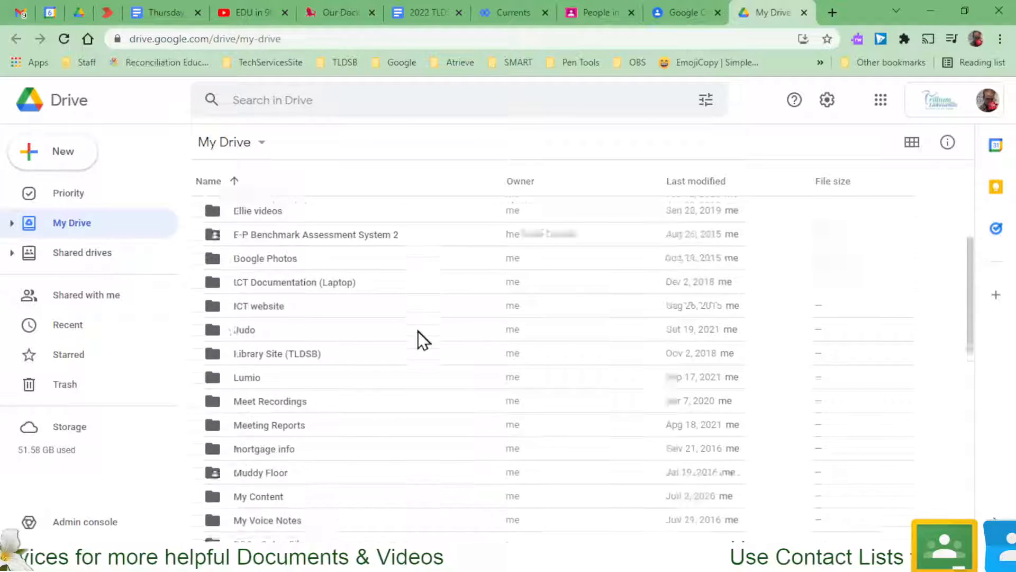
pyautogui.scroll(-5, 419, 332)
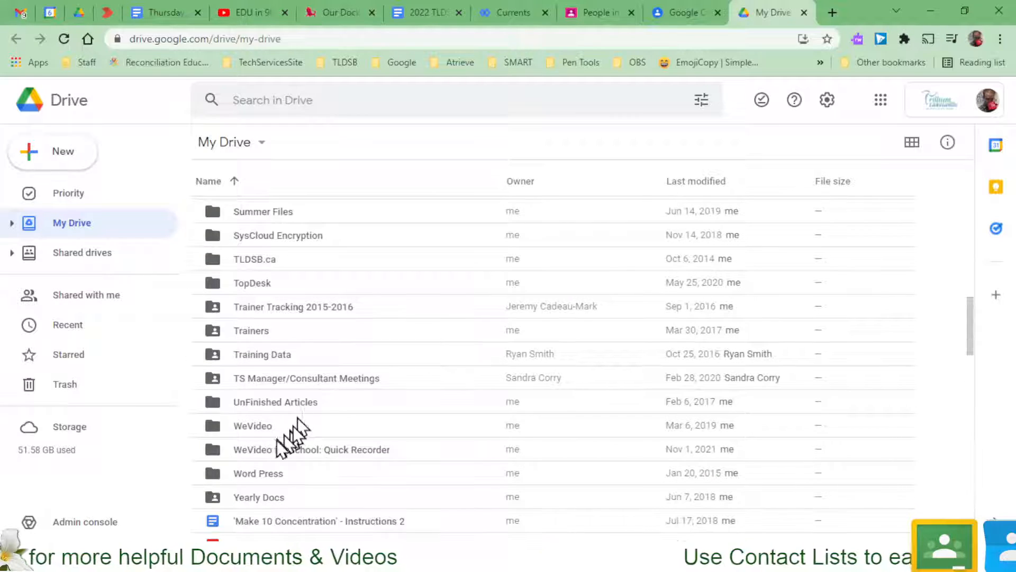
pyautogui.click(266, 428)
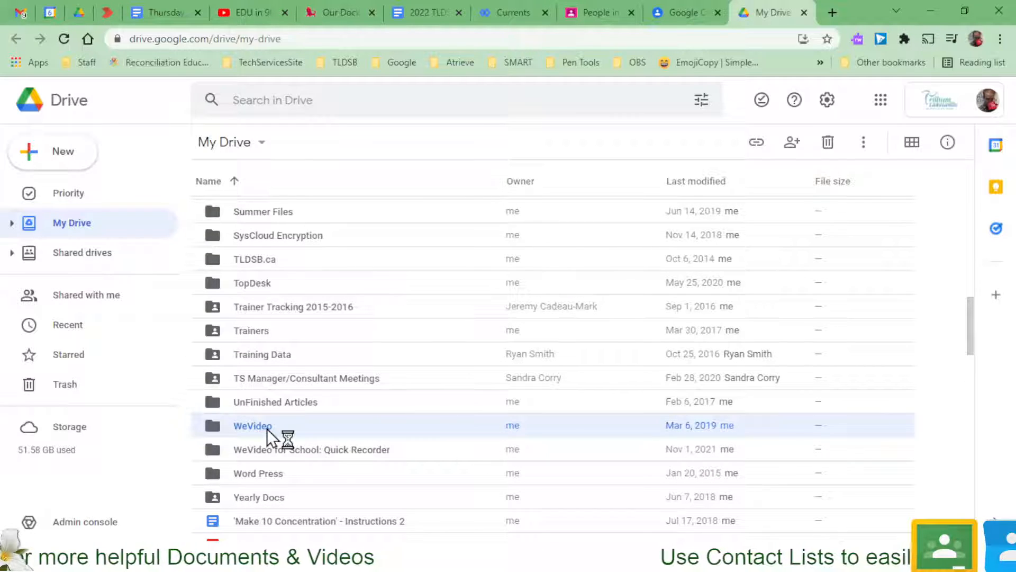
pyautogui.doubleClick(267, 429)
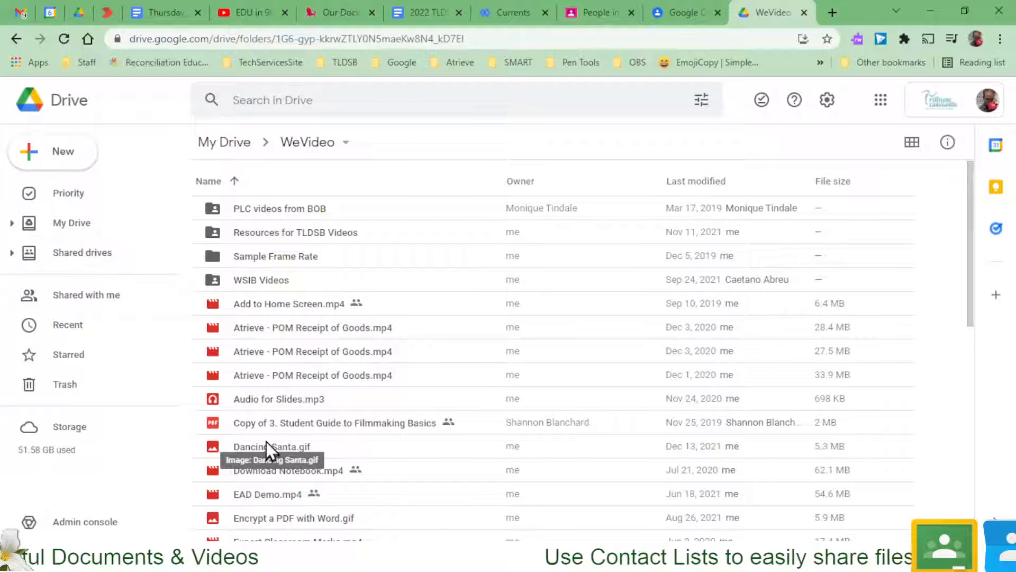
# - Start sharing "Add to Home Screen.mp4" and add the "Classroom 2022" contact label as recipients
pyautogui.rightClick(265, 306)
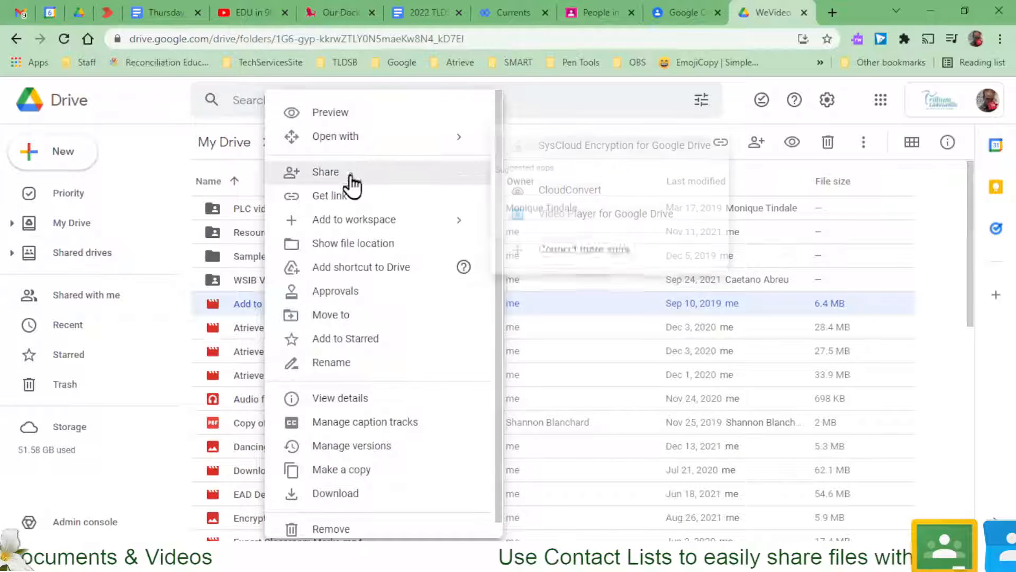
pyautogui.click(351, 177)
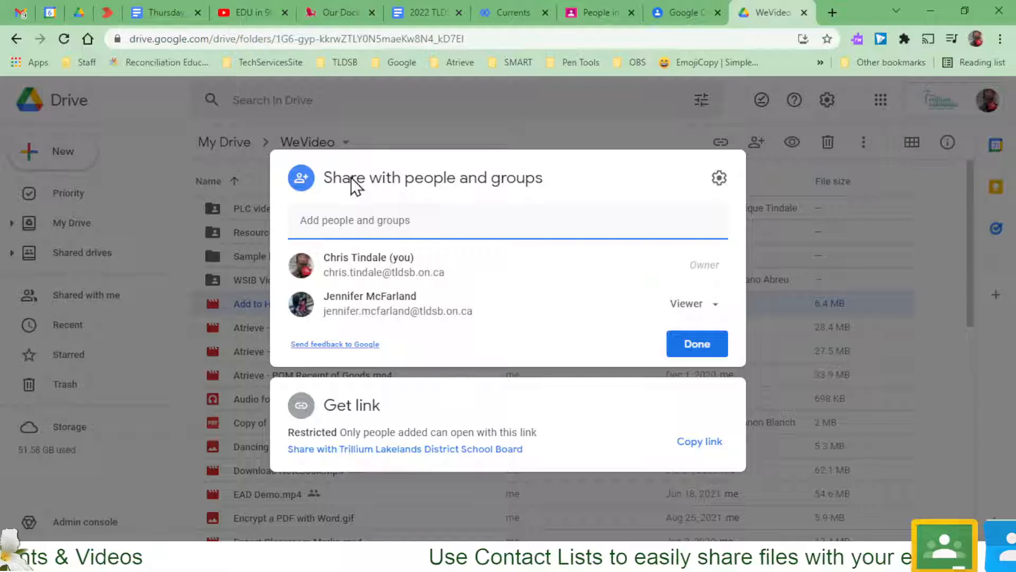
pyautogui.write('classroom 2022')
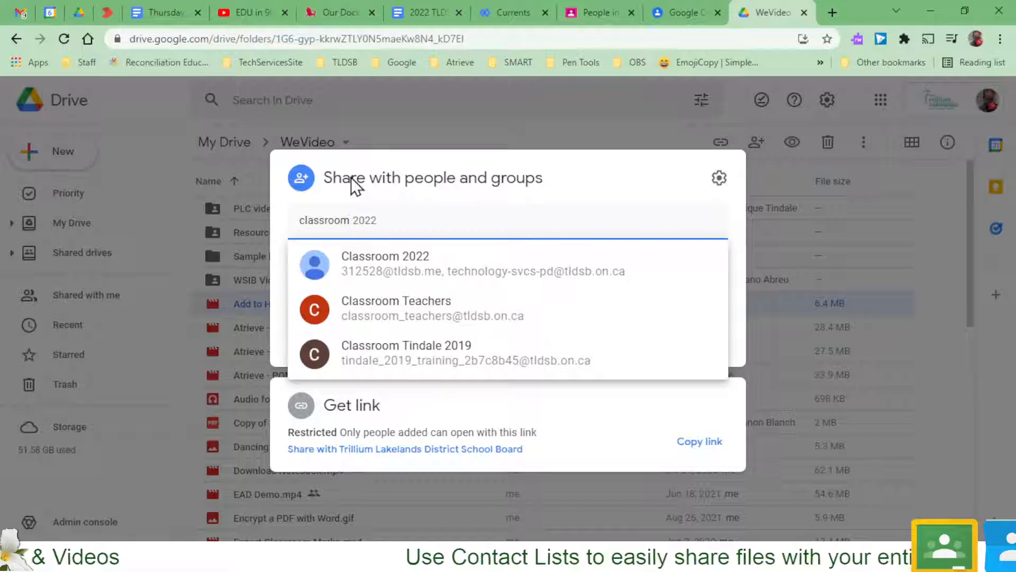
pyautogui.click(399, 264)
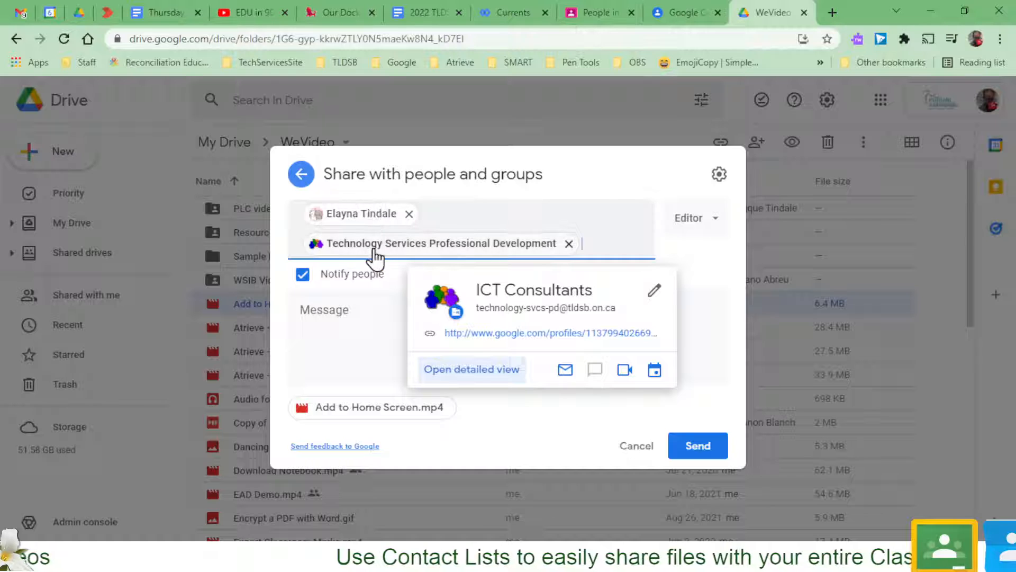
# - Turn off notifying people, set the recipients' role to Viewer, and share the file
pyautogui.click(303, 274)
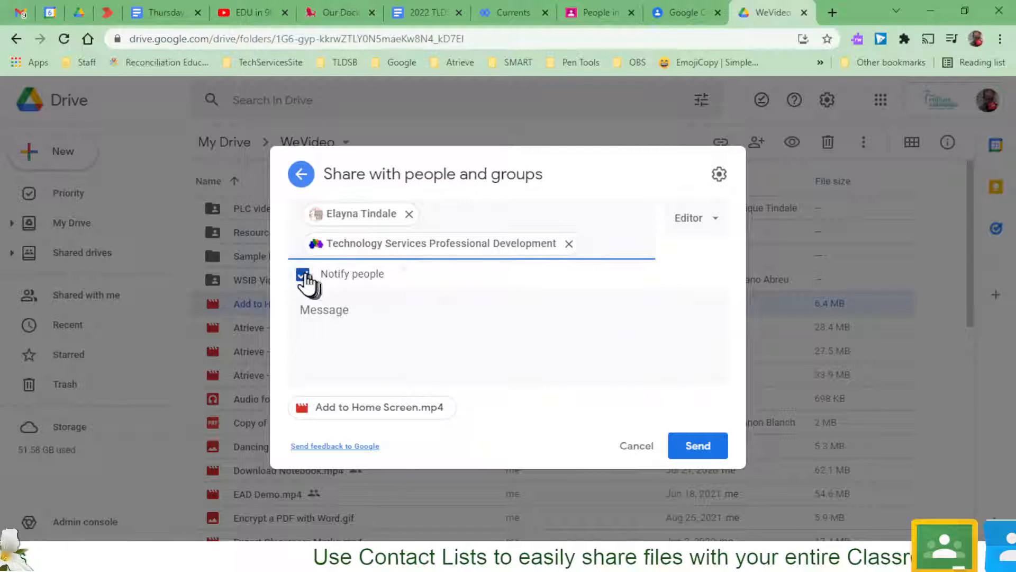
pyautogui.click(695, 275)
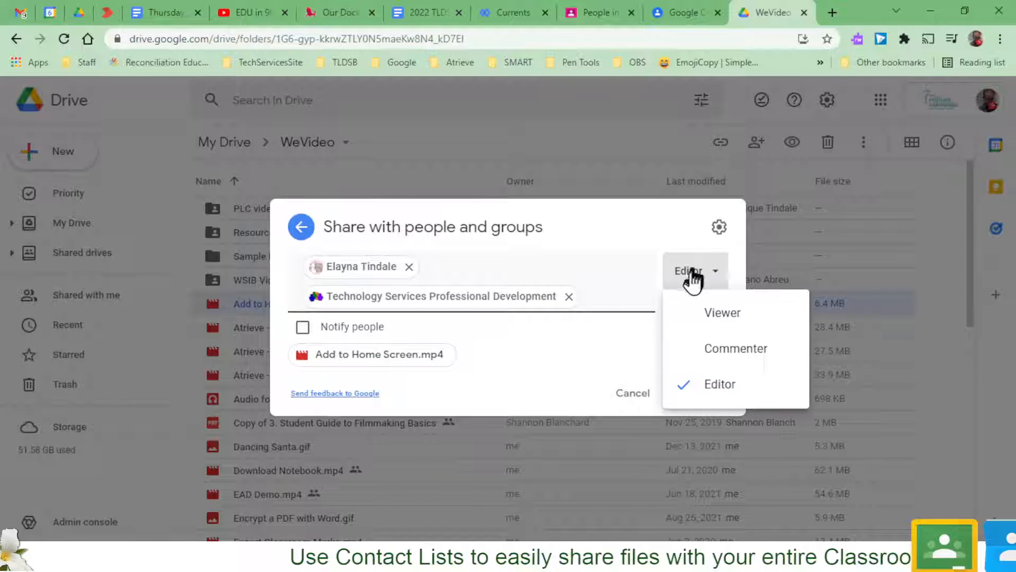
pyautogui.click(688, 314)
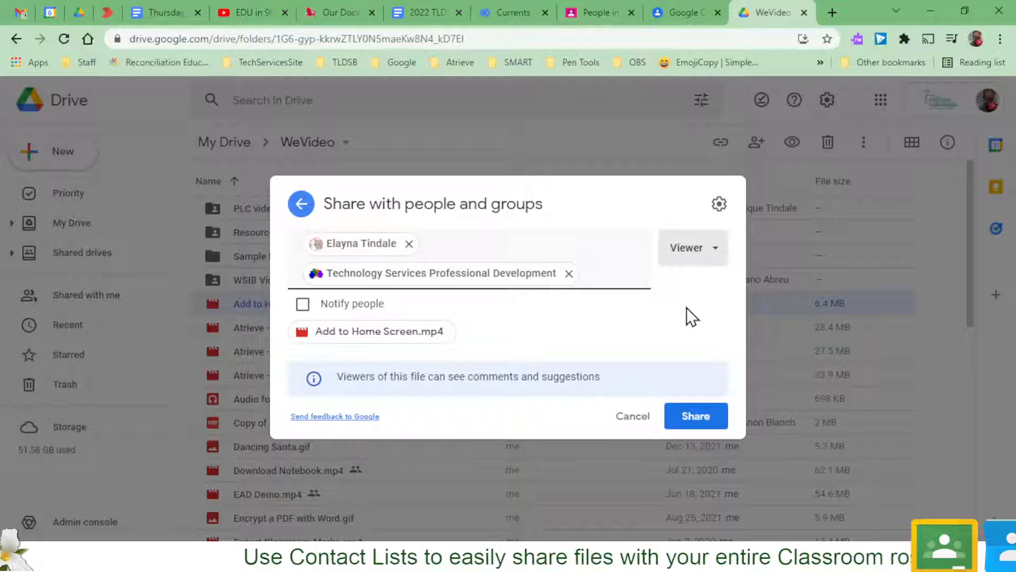
pyautogui.click(701, 416)
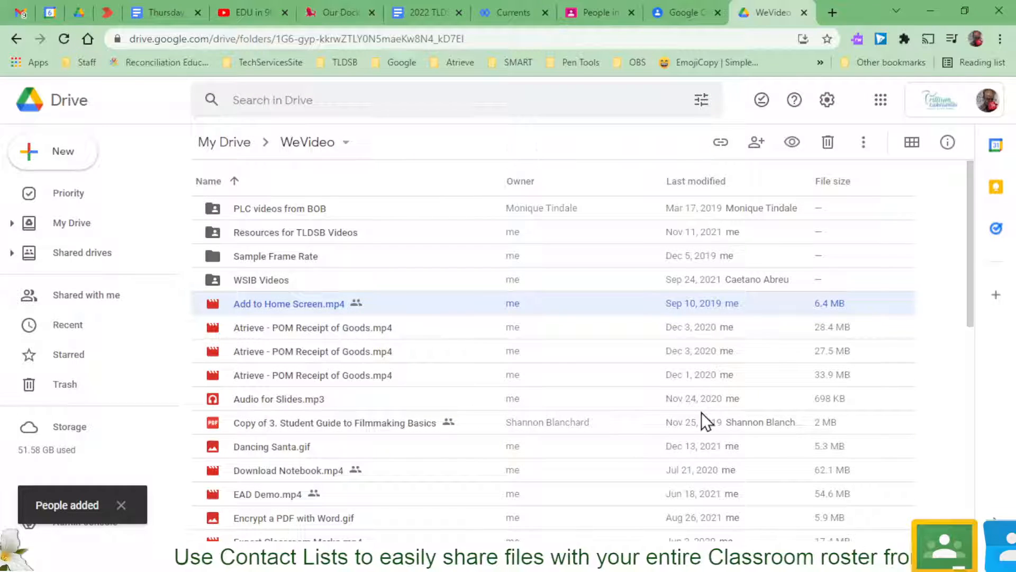
# - Switch back to the class in Google Classroom
pyautogui.click(591, 20)
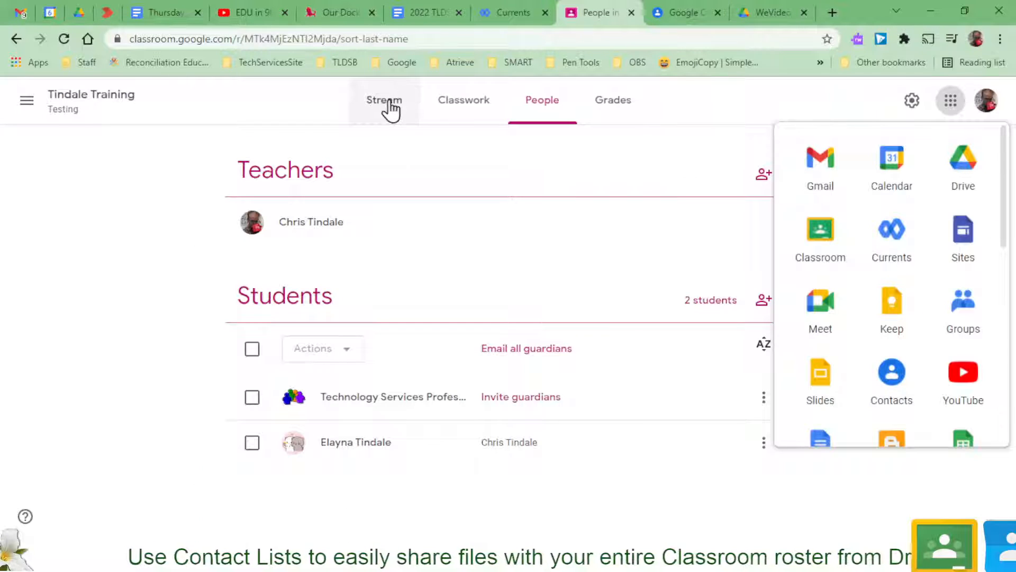